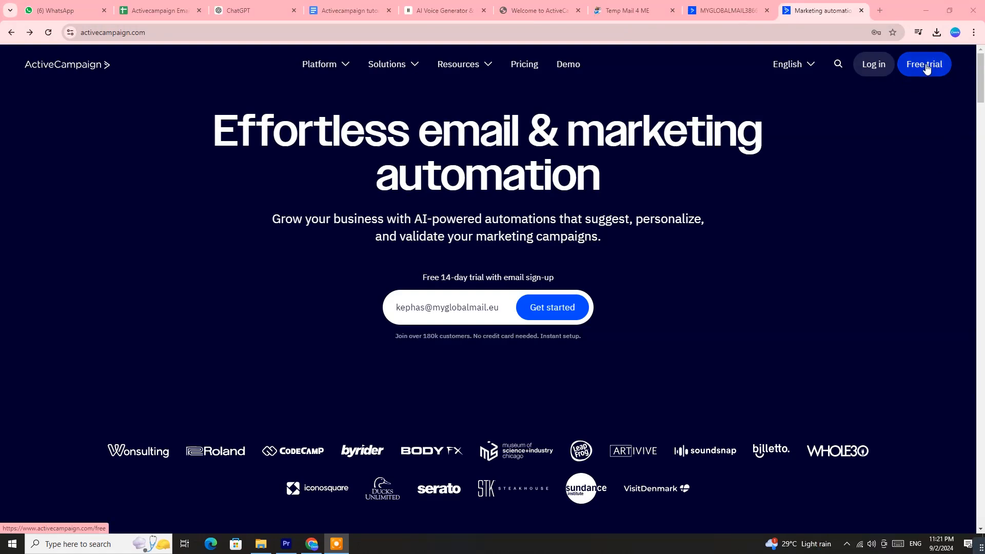
Step: Start a free trial and submit the welcome form with the account holder's name and phone number
click(925, 65)
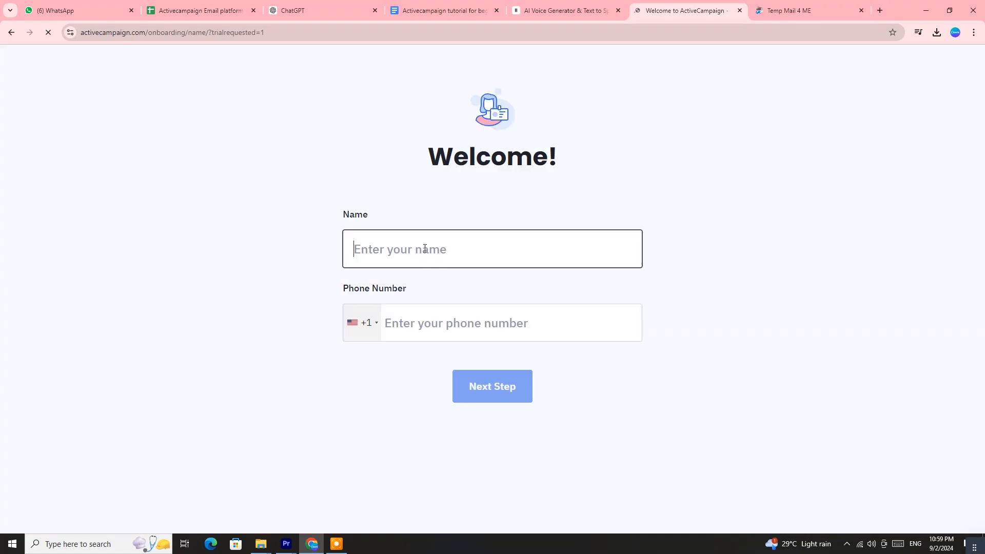
click(431, 248)
text(user)
click(463, 321)
text(241543567)
click(491, 391)
Step: Complete the business personalization form, choosing Healthcare as the industry, and proceed with the onboarding
click(440, 256)
click(394, 310)
click(394, 322)
click(371, 387)
click(384, 396)
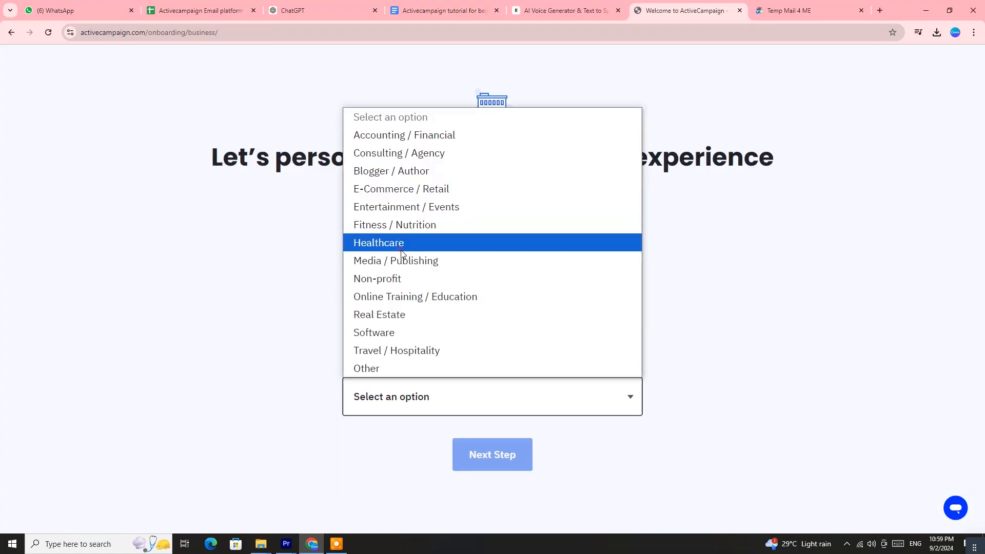
click(401, 250)
scroll(410, 266, down, 2)
click(495, 466)
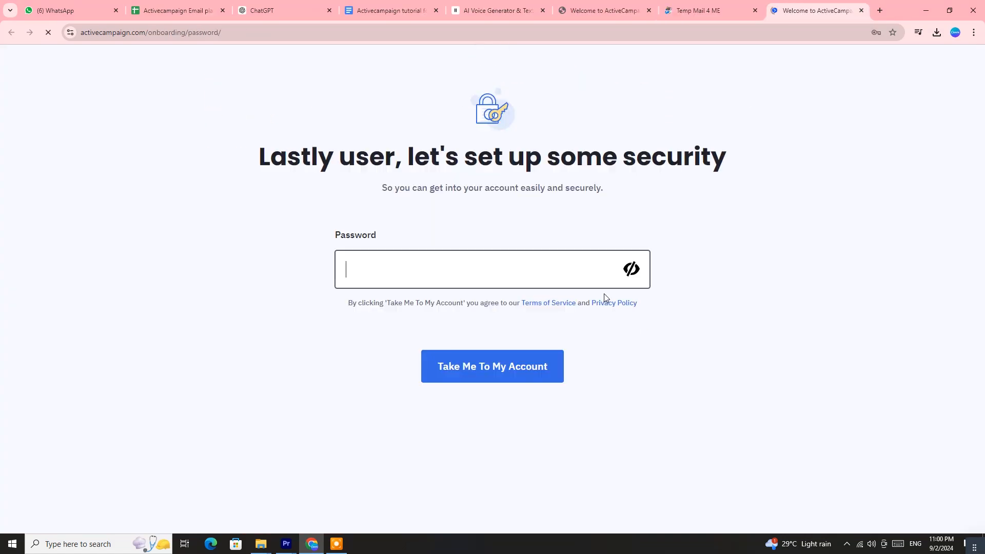
Step: Enter the account password and finish the sign-up to enter the new account
text(•••••••••••••)
click(543, 372)
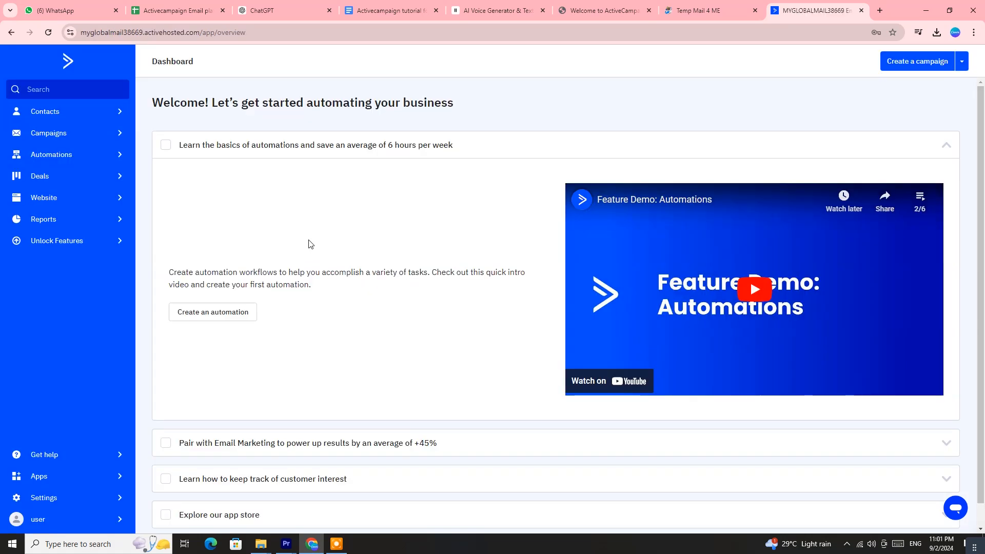
scroll(309, 240, down, 1)
scroll(323, 229, up, 1)
scroll(329, 230, down, 1)
scroll(328, 229, up, 1)
scroll(328, 228, down, 1)
scroll(327, 227, up, 1)
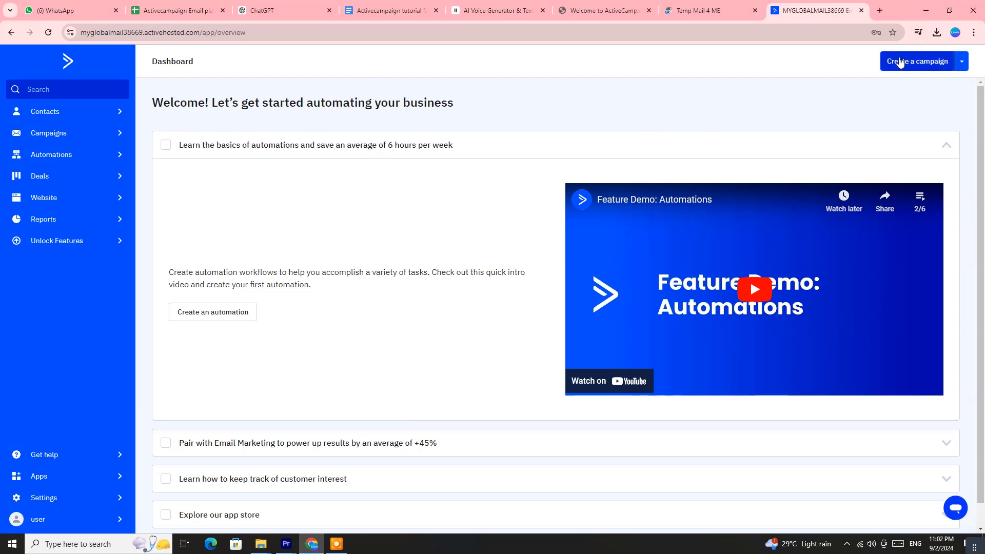
Step: Create a first campaign of the Standard type named "user" and proceed to its settings
click(899, 62)
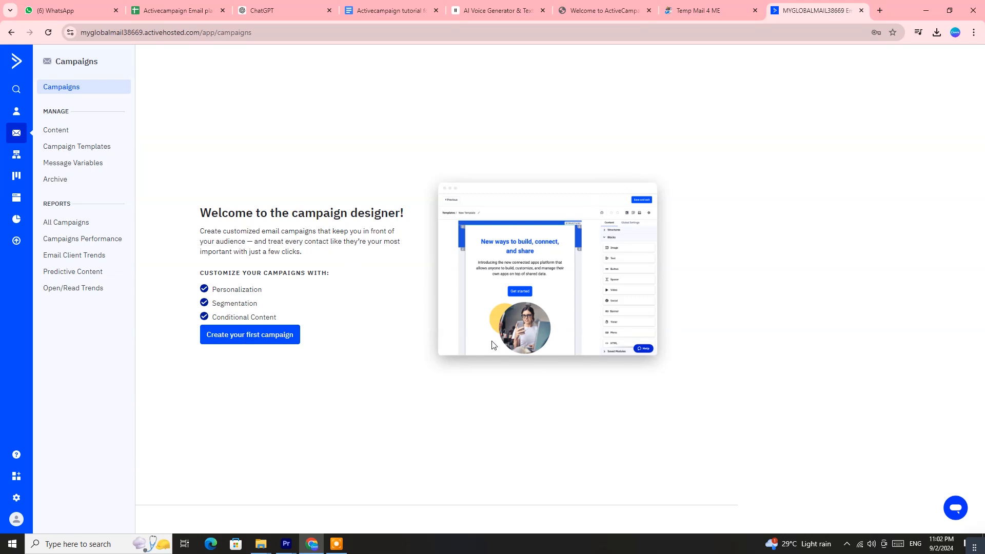
click(248, 339)
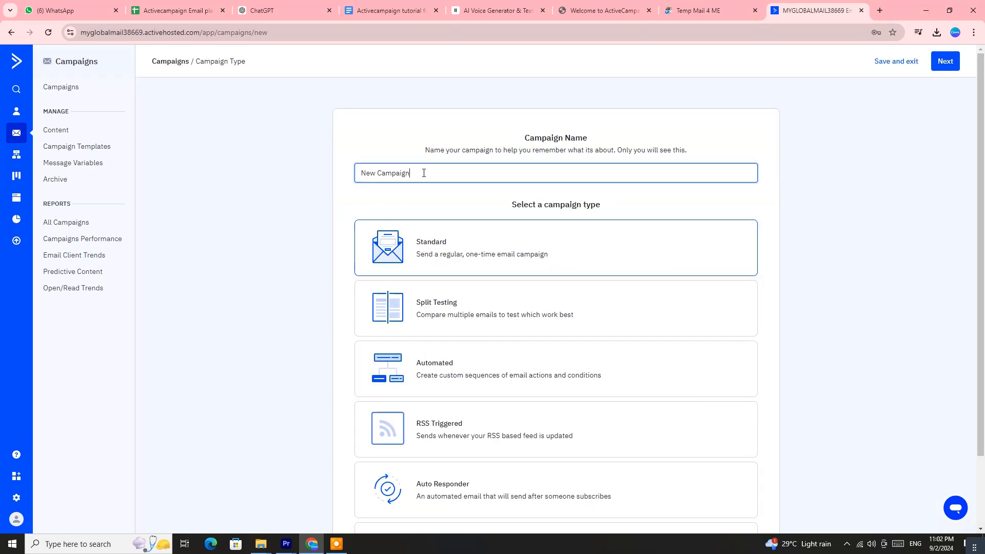
key(ctrl+a)
text(user)
click(430, 249)
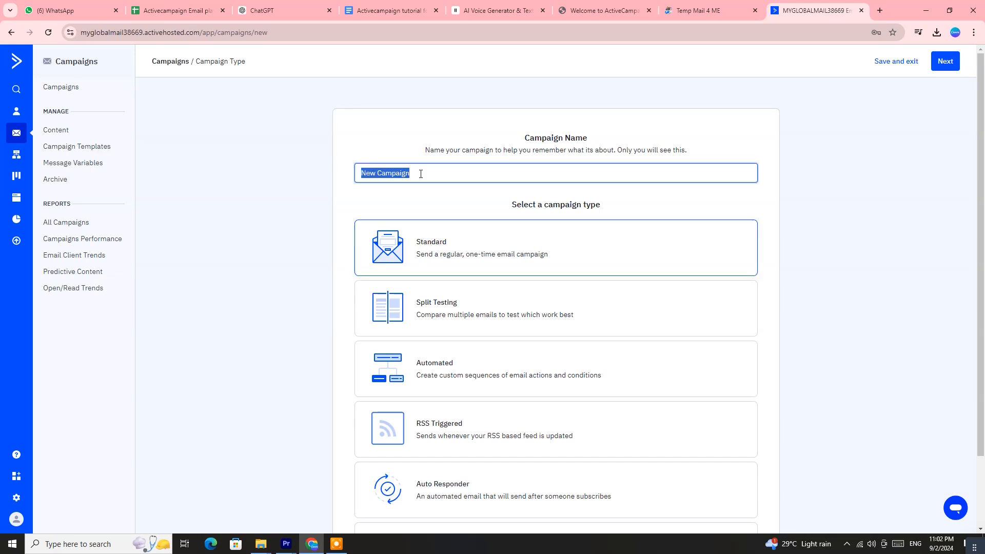
text(user)
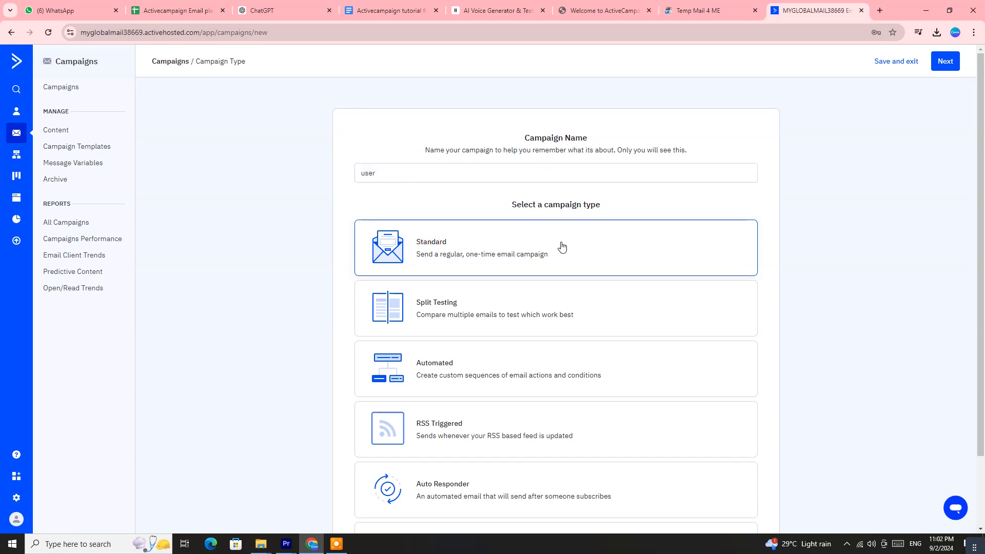
click(953, 63)
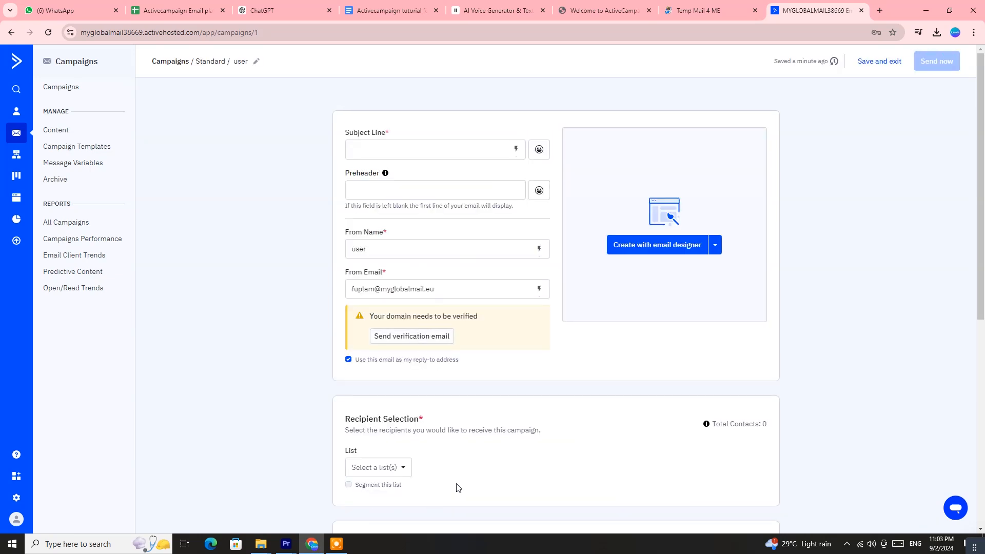
Step: Design the campaign email with the email designer, starting from the "Offer Some Industry Tips" basic template
click(654, 246)
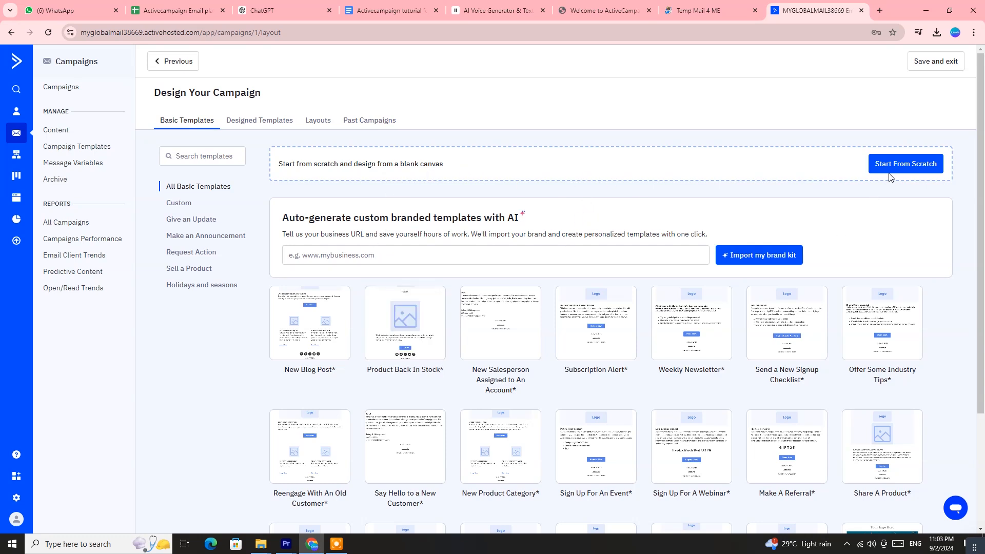
mouse_move(395, 466)
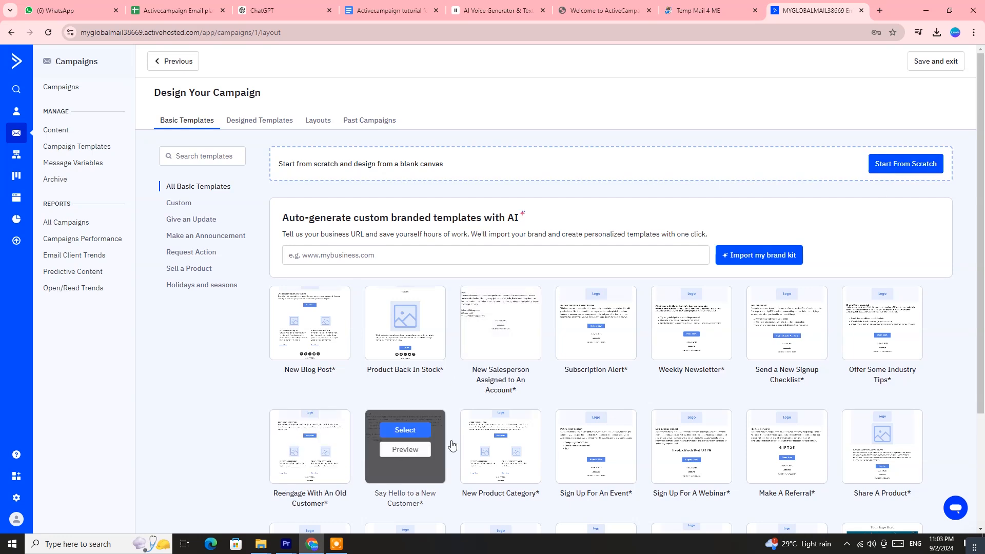
mouse_move(875, 324)
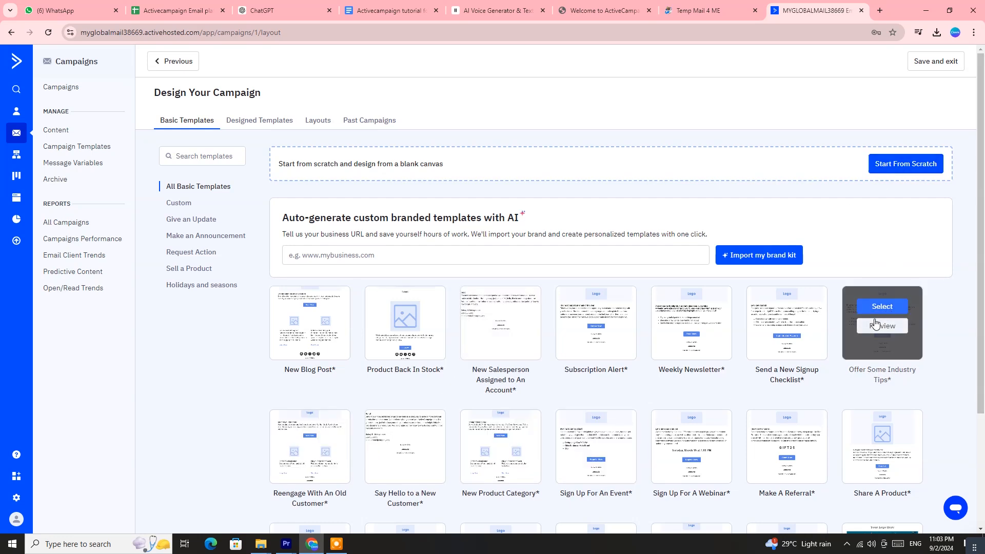
click(882, 307)
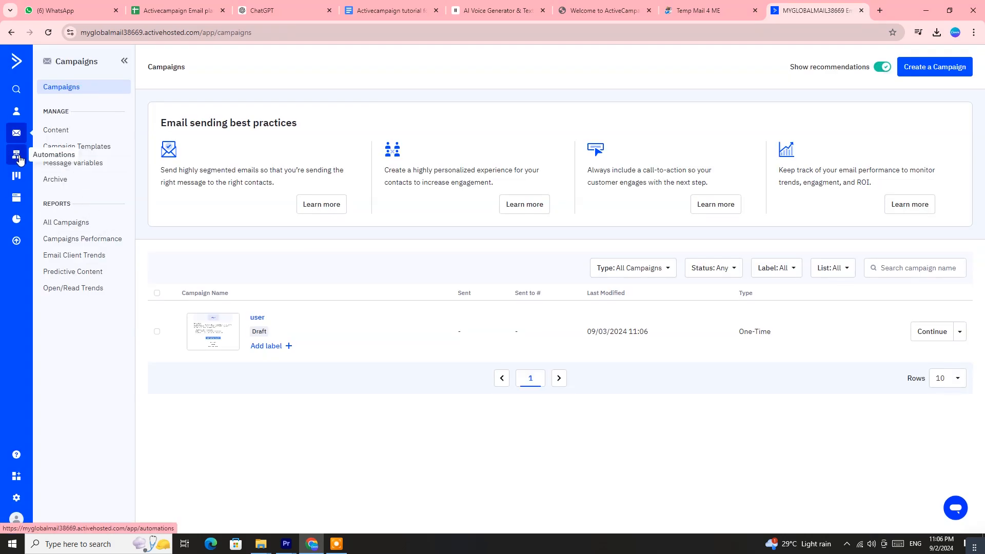
Step: Create an automation from scratch that starts when a contact subscribes to any list and runs once
click(19, 160)
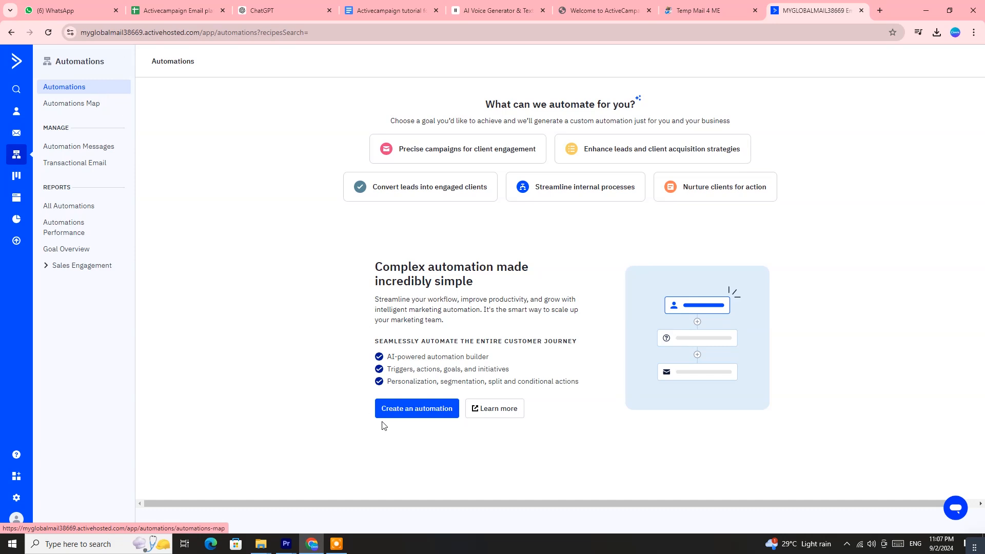
click(428, 409)
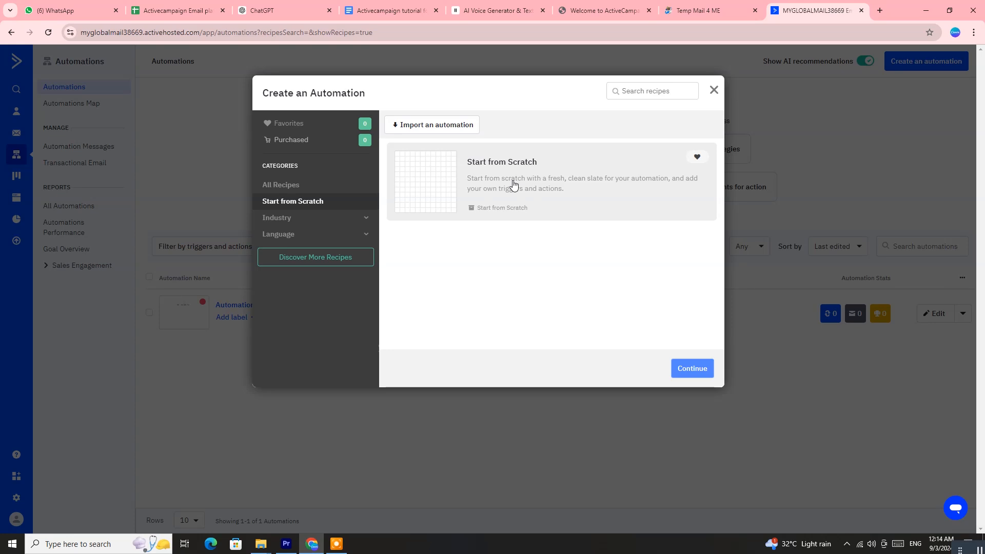
click(514, 185)
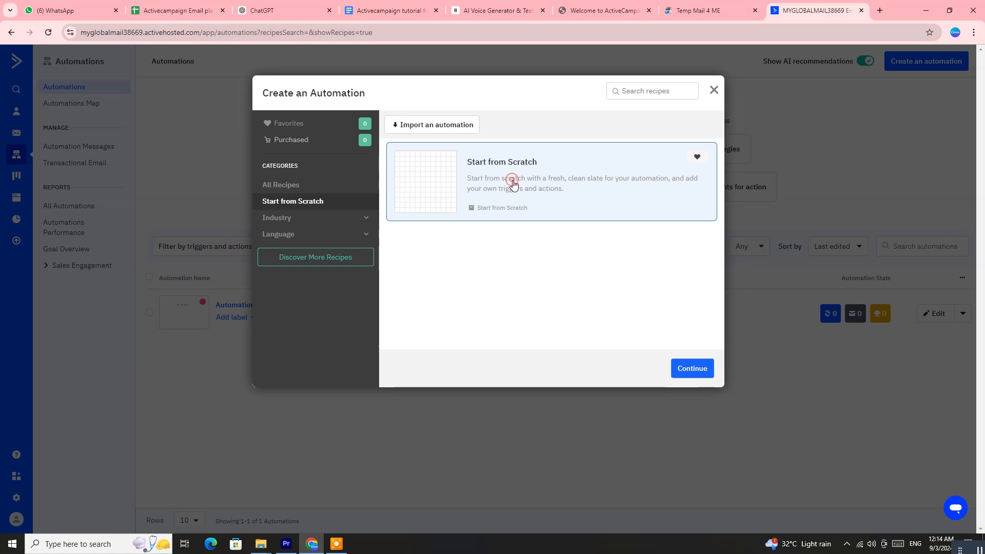
click(693, 369)
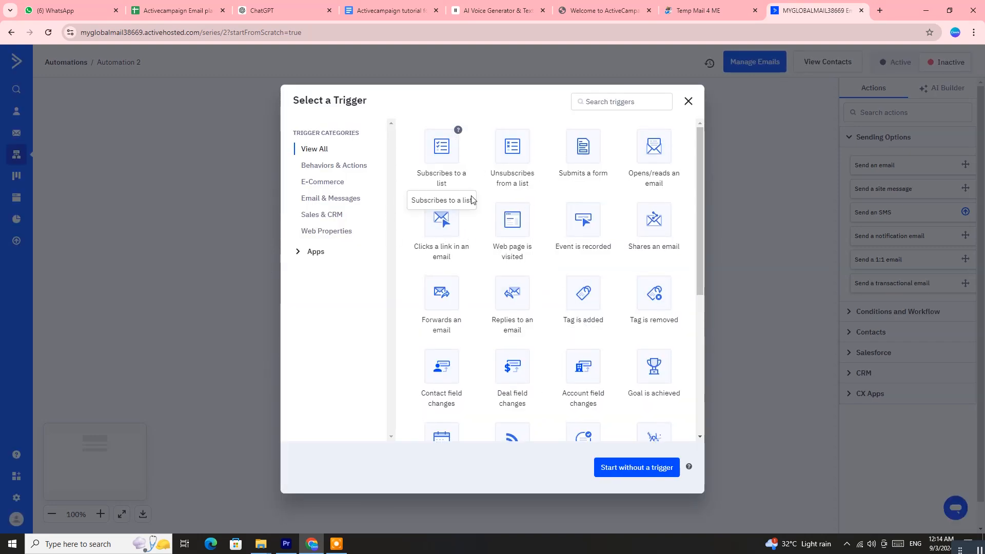
click(449, 165)
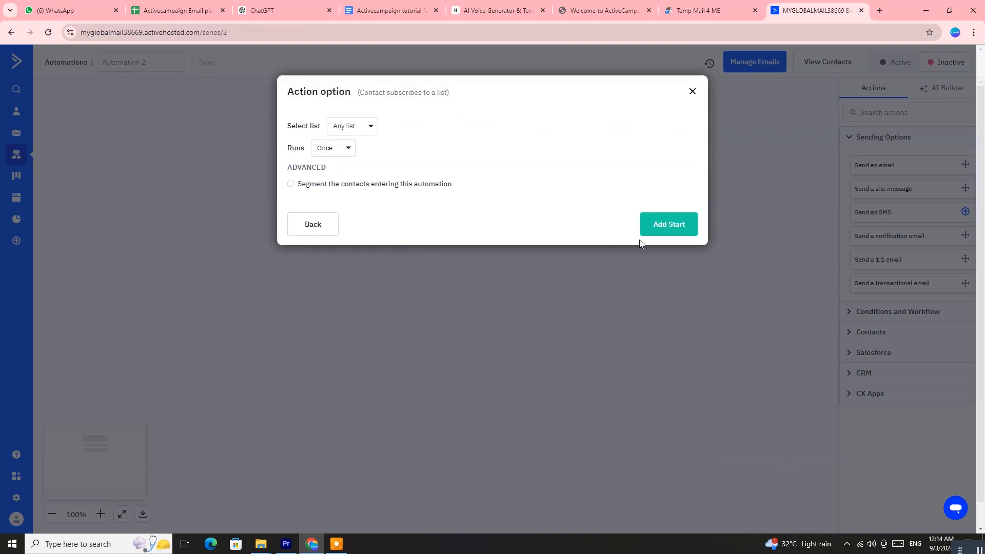
click(669, 226)
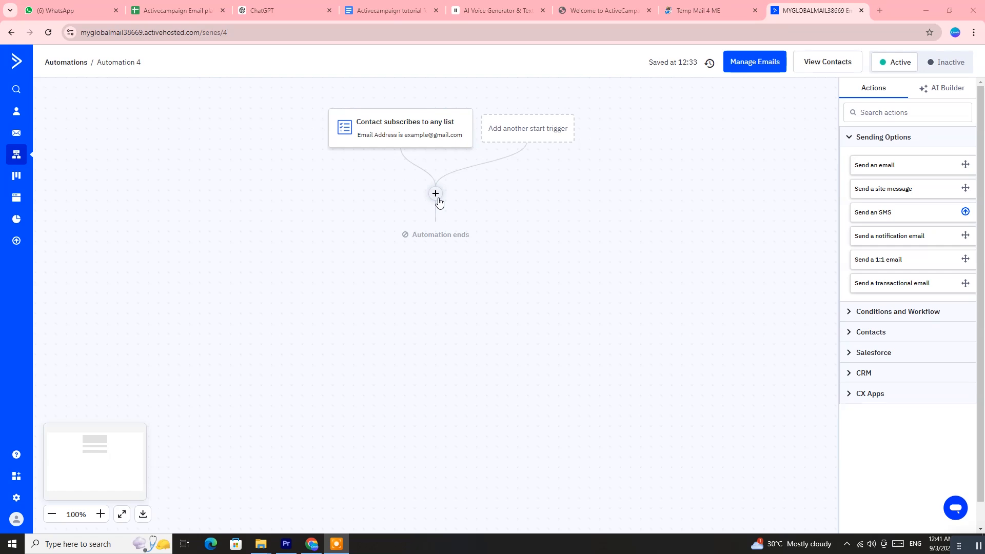
Step: Add a "Send an email" action below the start trigger, name the new email and start it with a template
click(436, 195)
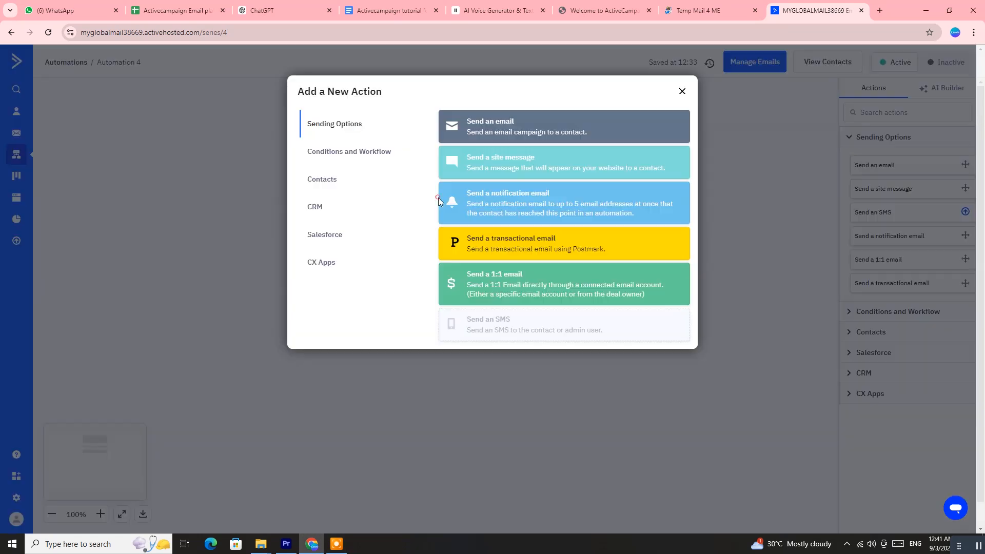
click(486, 127)
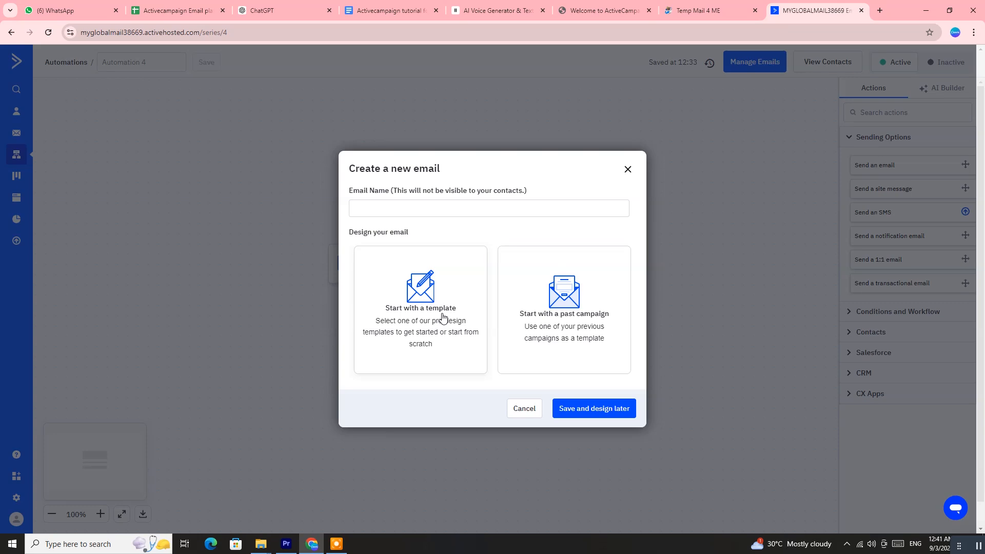
key(ctrl+v)
click(416, 323)
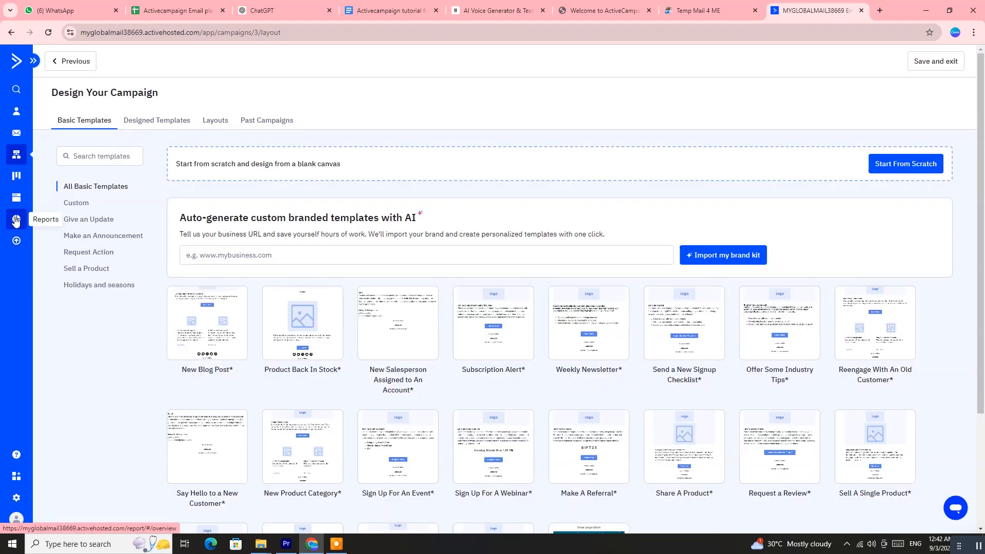
Step: Open the Reports overview
click(16, 220)
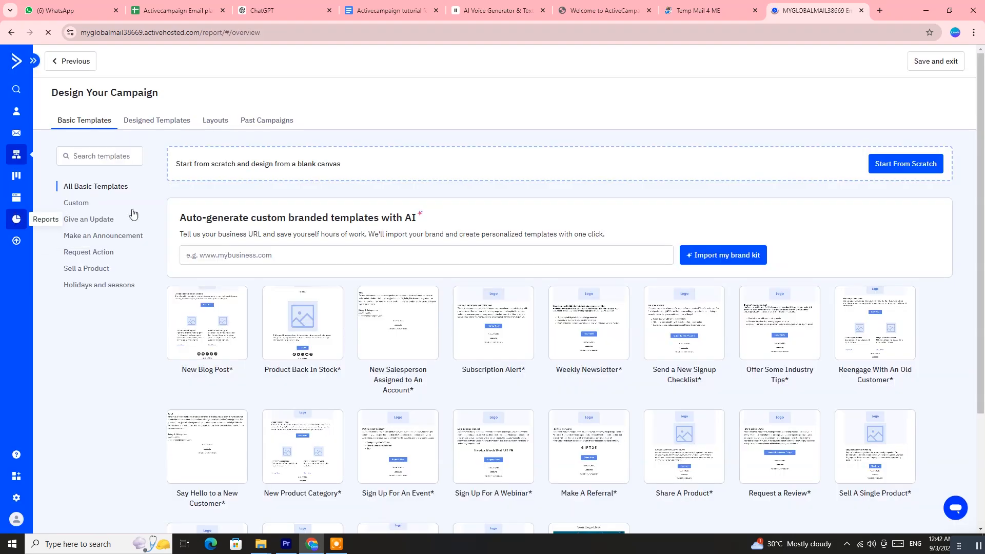